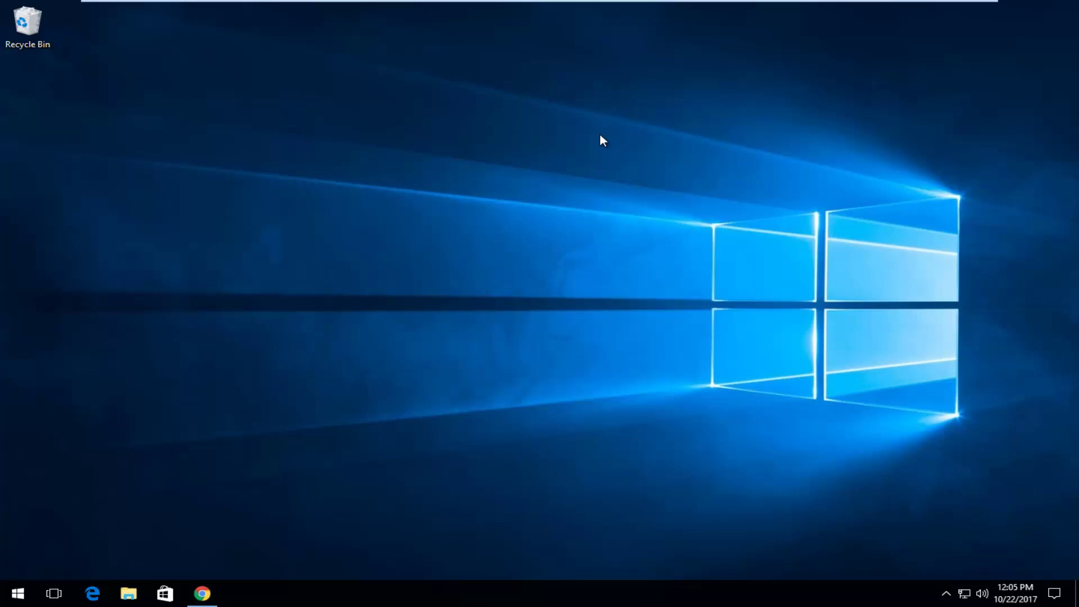
Step: Maximize Chrome on the Revo Uninstaller page and scroll down to the Free Download options
{"action": "left_click", "coordinate": [216, 591]}
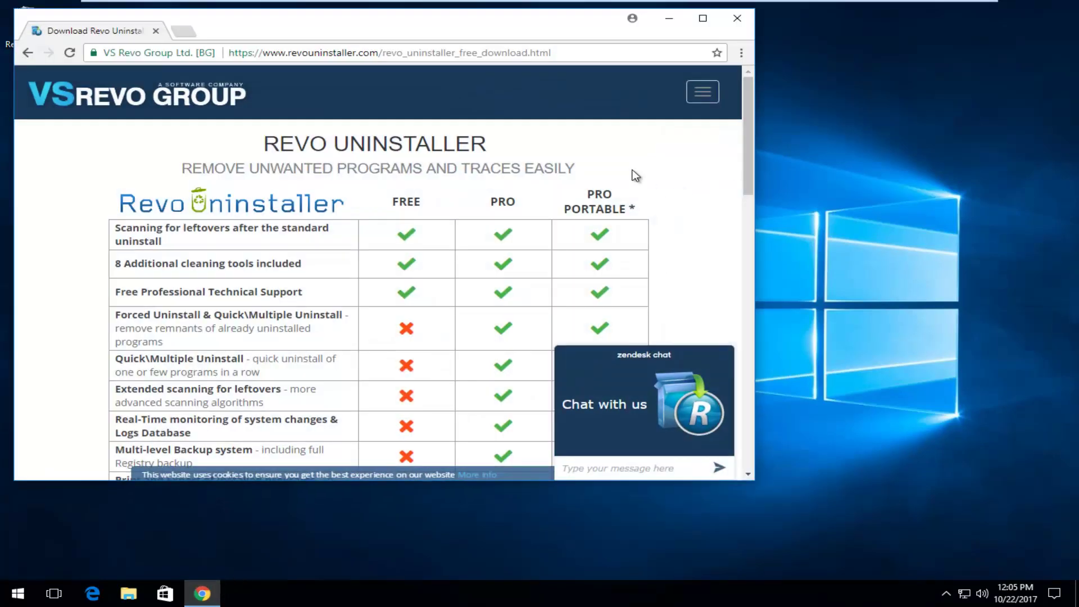
{"action": "left_click", "coordinate": [709, 18]}
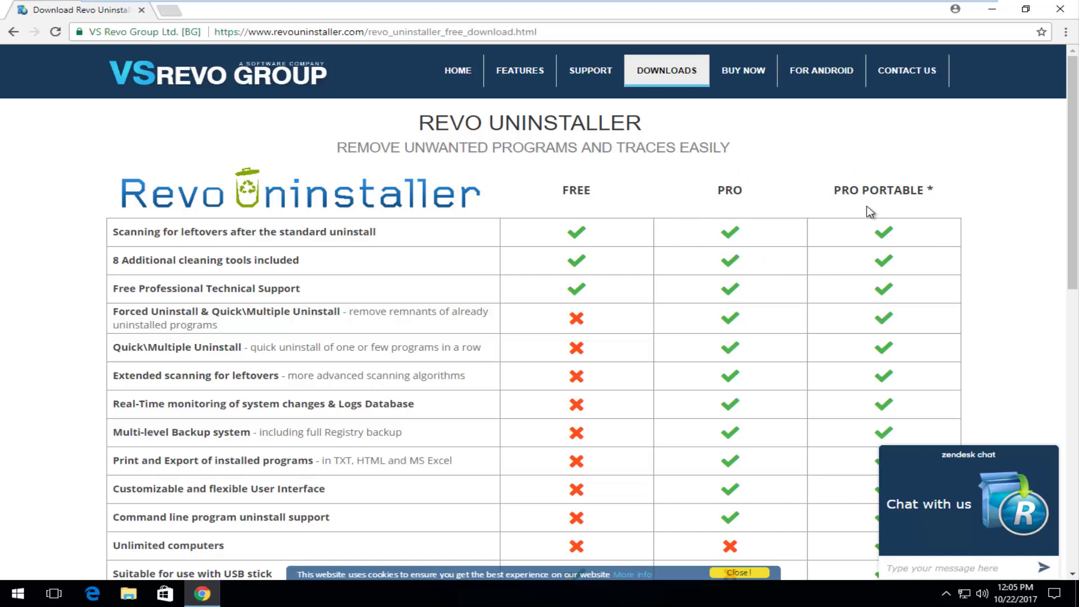
{"action": "scroll", "coordinate": [608, 234], "scroll_direction": "down", "scroll_amount": 6}
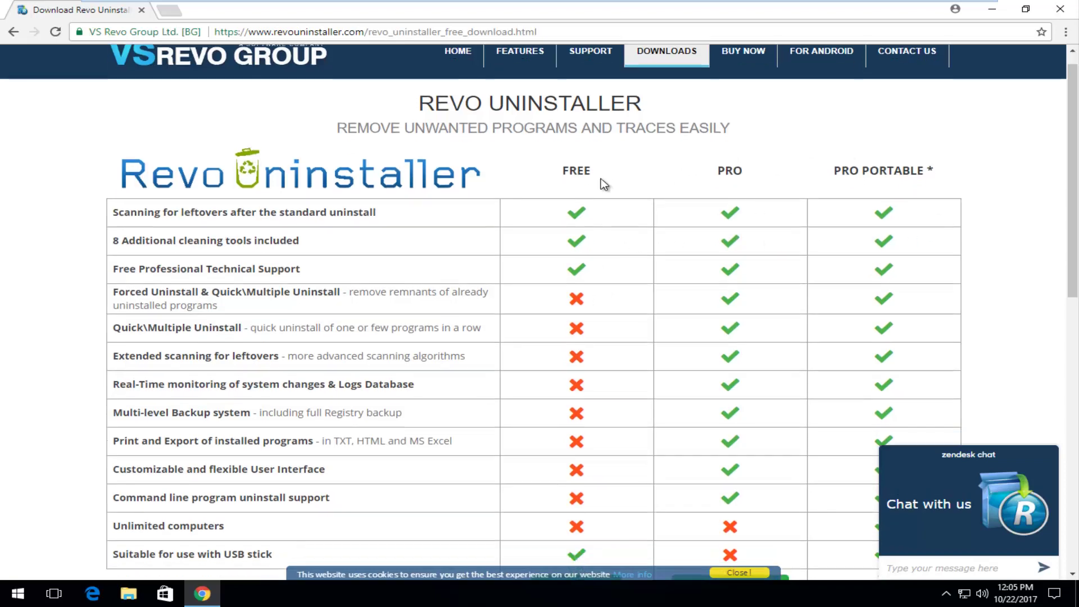
{"action": "scroll", "coordinate": [591, 294], "scroll_direction": "up", "scroll_amount": 5}
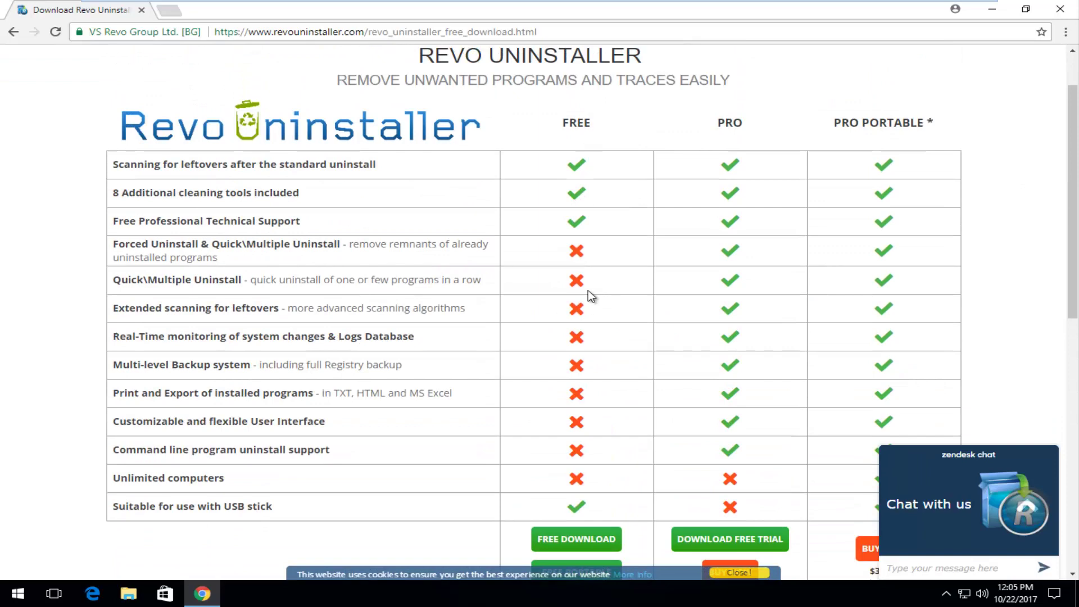
{"action": "scroll", "coordinate": [588, 302], "scroll_direction": "down", "scroll_amount": 5}
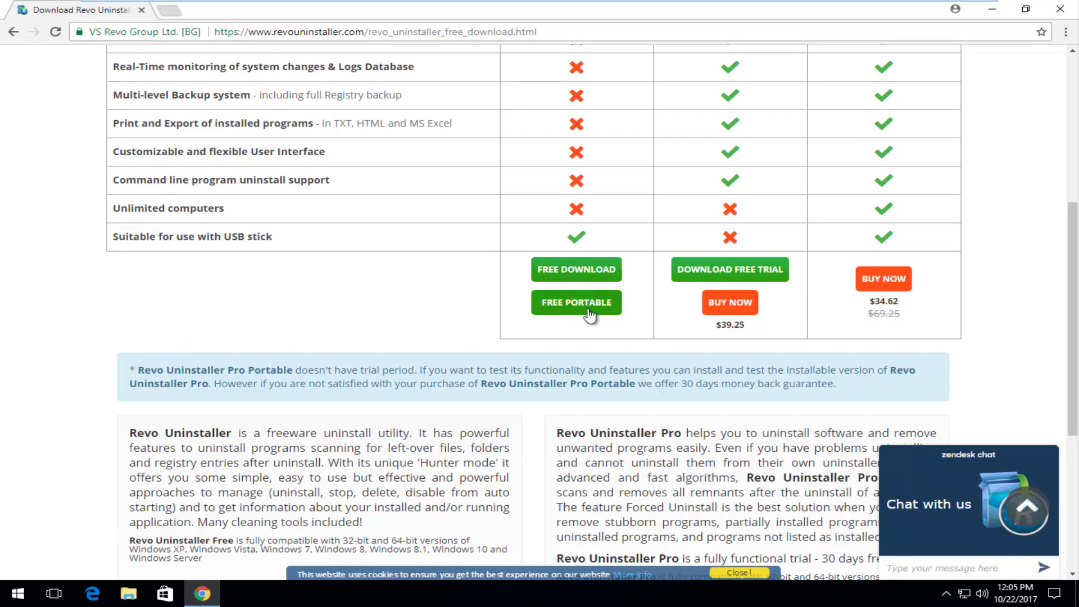
Step: Download the free revosetup.exe, launch it from the download bar, and minimize Chrome
{"action": "left_click", "coordinate": [576, 272]}
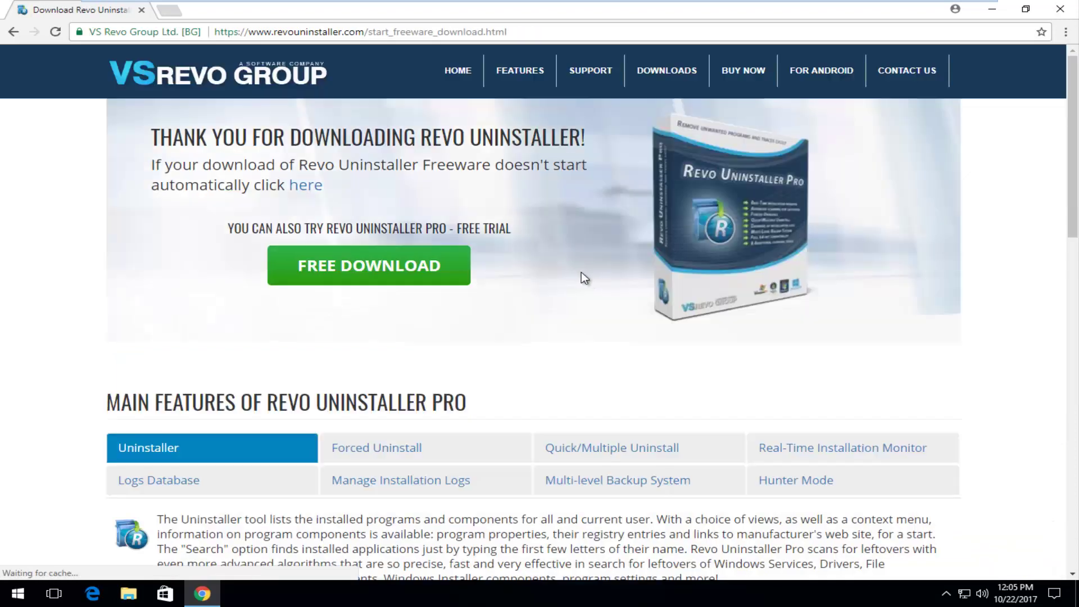
{"action": "scroll", "coordinate": [407, 336], "scroll_direction": "down", "scroll_amount": 2}
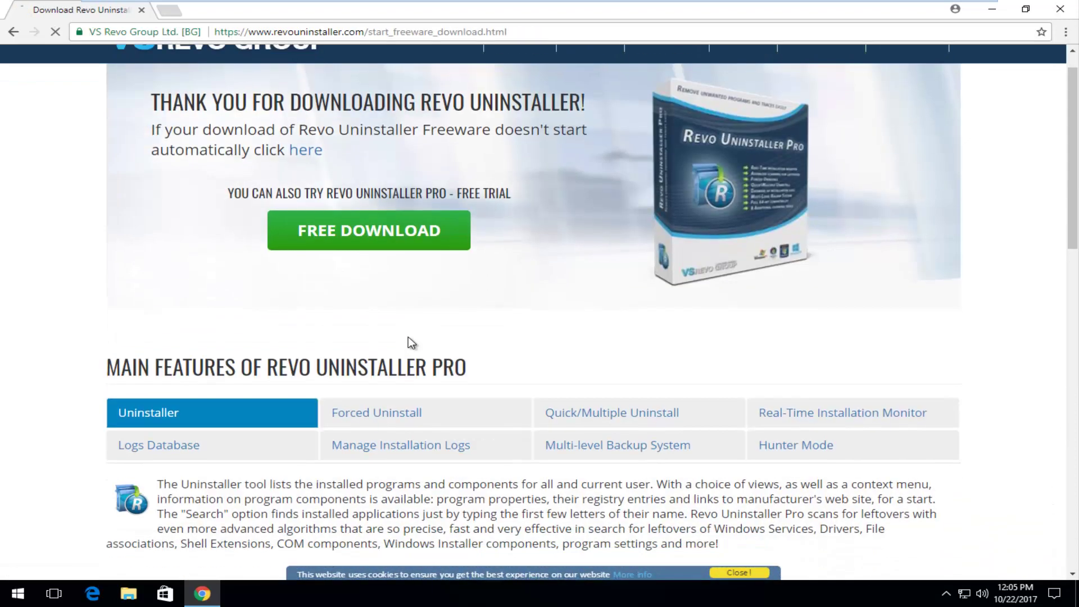
{"action": "scroll", "coordinate": [71, 505], "scroll_direction": "up", "scroll_amount": 1}
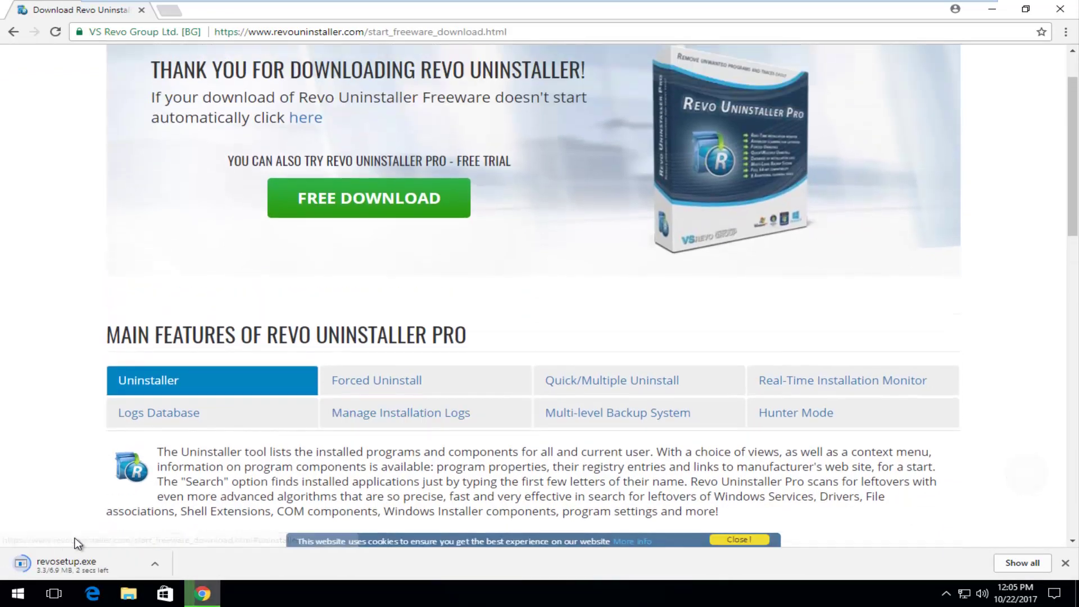
{"action": "scroll", "coordinate": [74, 540], "scroll_direction": "down", "scroll_amount": 3}
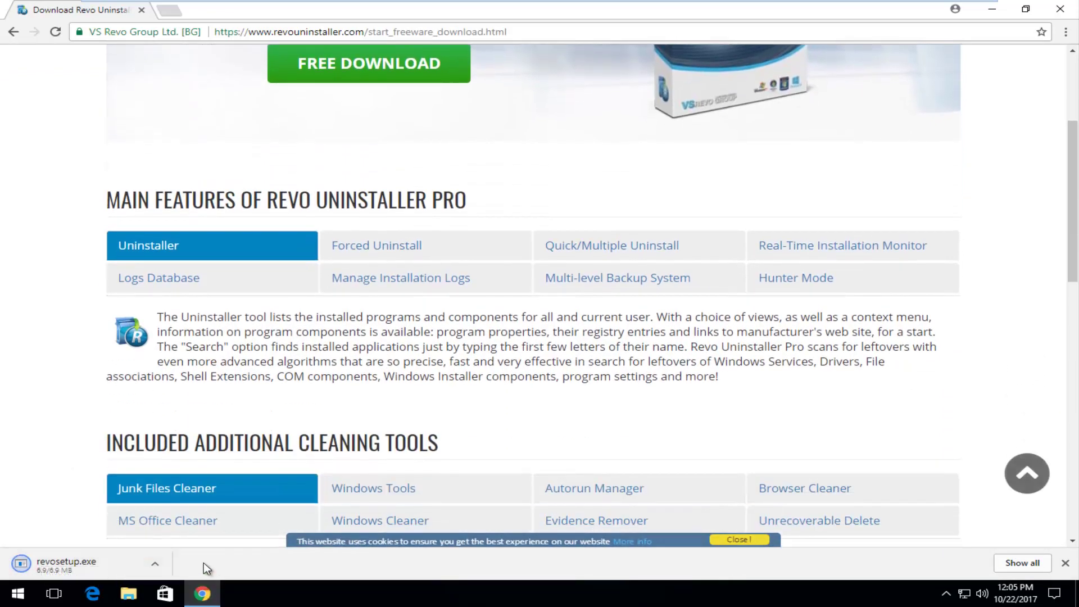
{"action": "left_click", "coordinate": [35, 563]}
{"action": "left_click", "coordinate": [995, 12]}
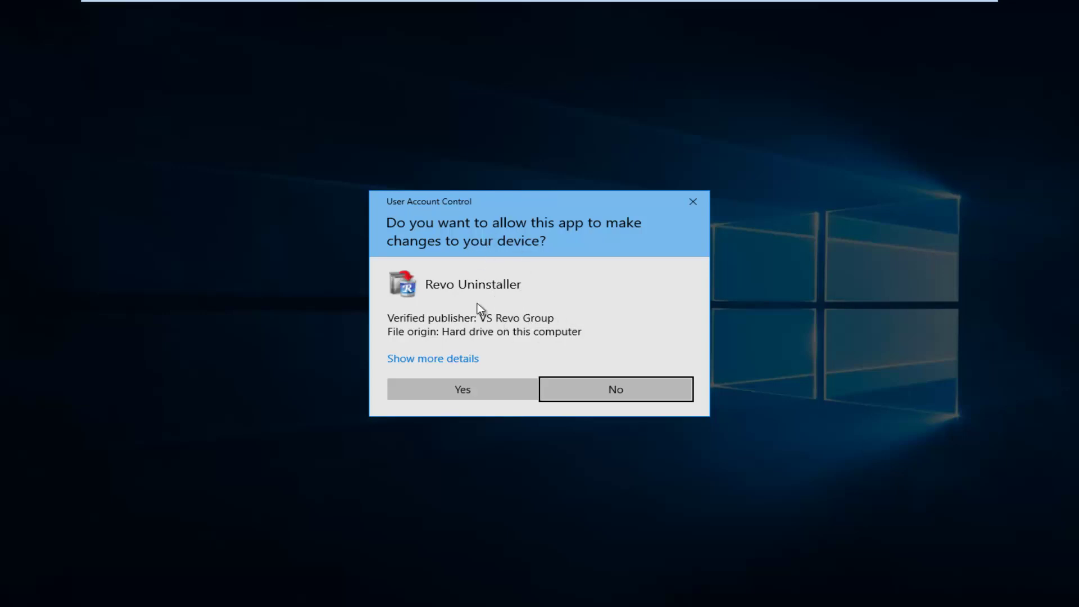
Step: Install Revo Uninstaller in English with the default folder and desktop shortcut, then launch it
{"action": "left_click", "coordinate": [441, 390]}
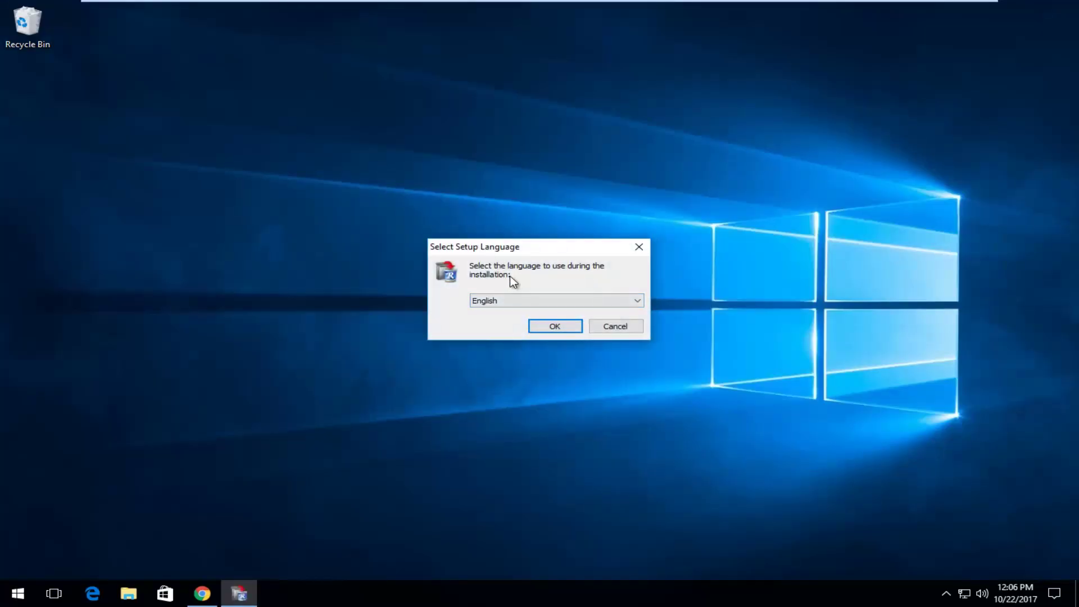
{"action": "left_click", "coordinate": [563, 325]}
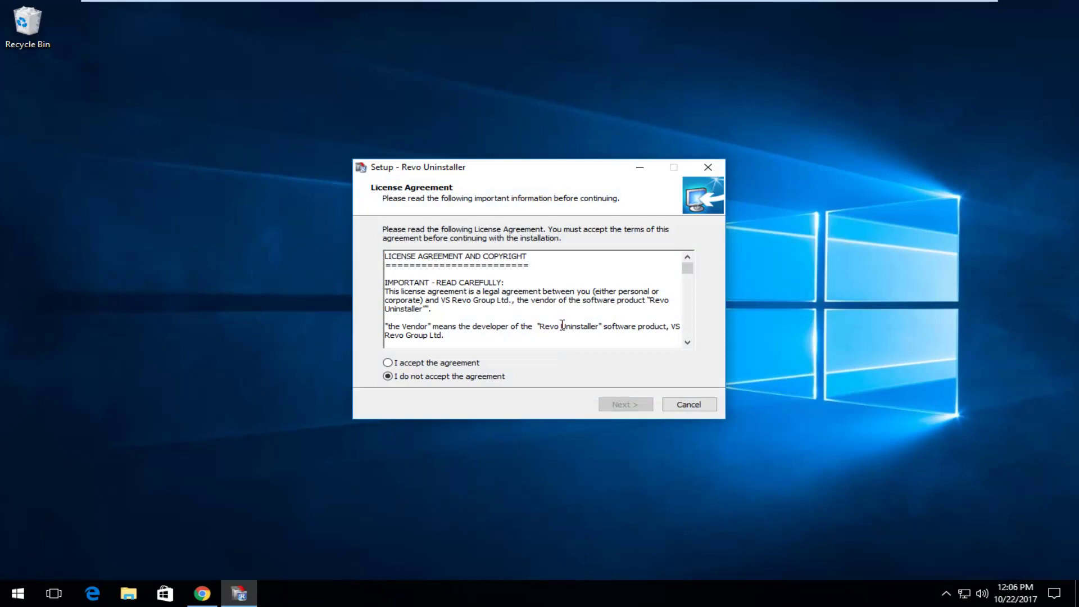
{"action": "left_click", "coordinate": [388, 363]}
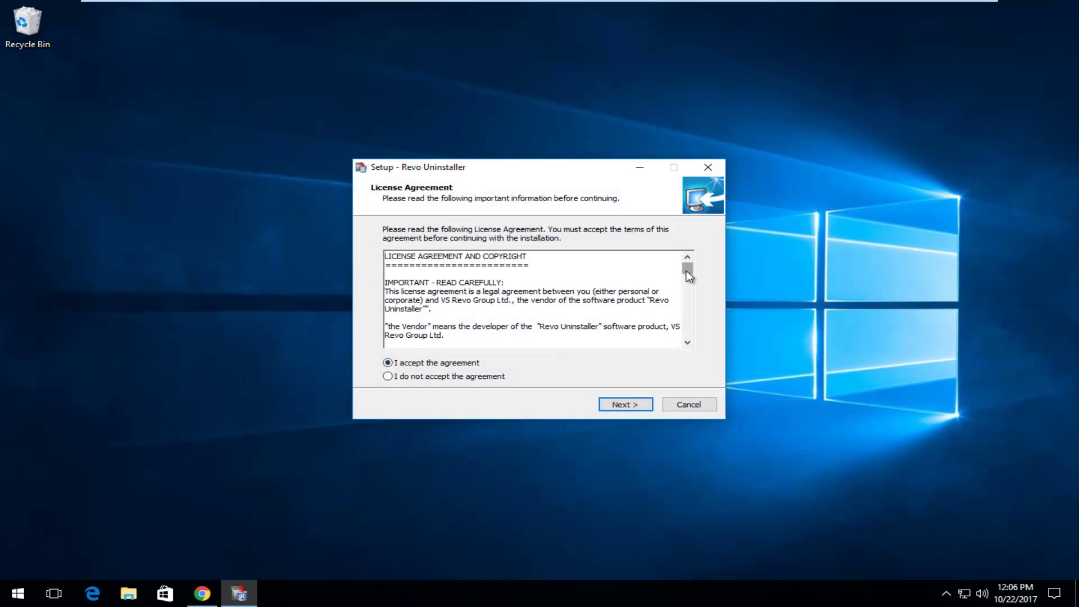
{"action": "left_click_drag", "start_coordinate": [687, 271], "coordinate": [693, 238]}
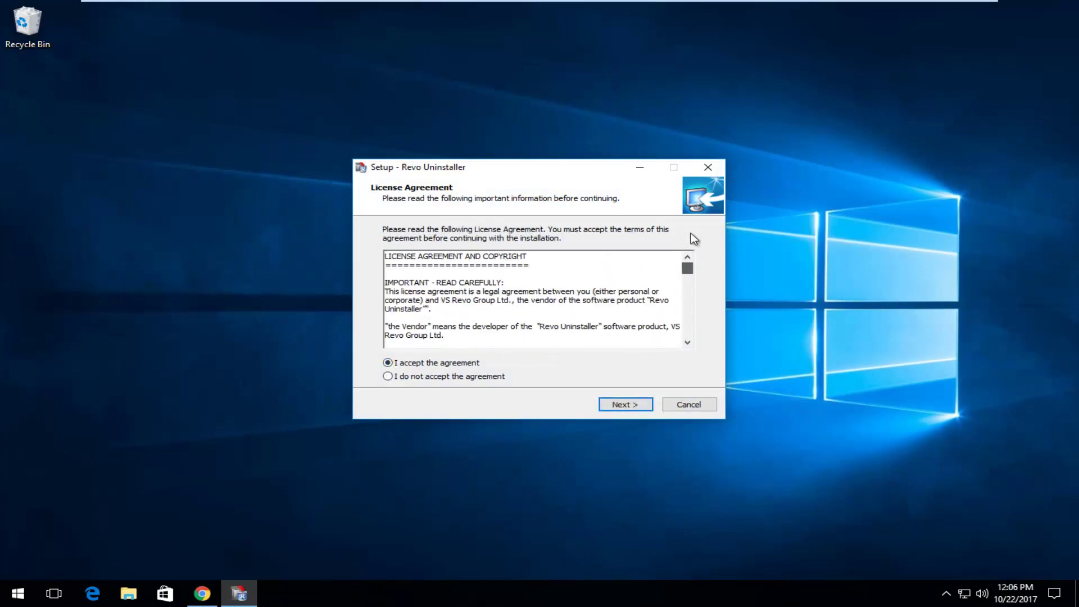
{"action": "left_click", "coordinate": [628, 403]}
{"action": "left_click", "coordinate": [628, 404]}
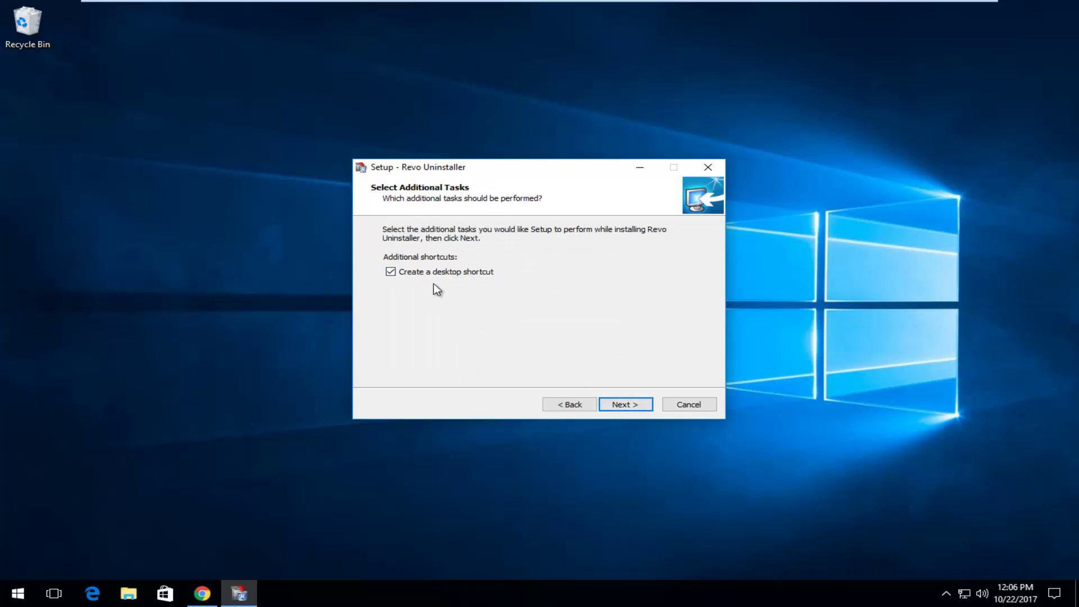
{"action": "left_click", "coordinate": [632, 405]}
{"action": "left_click", "coordinate": [635, 405]}
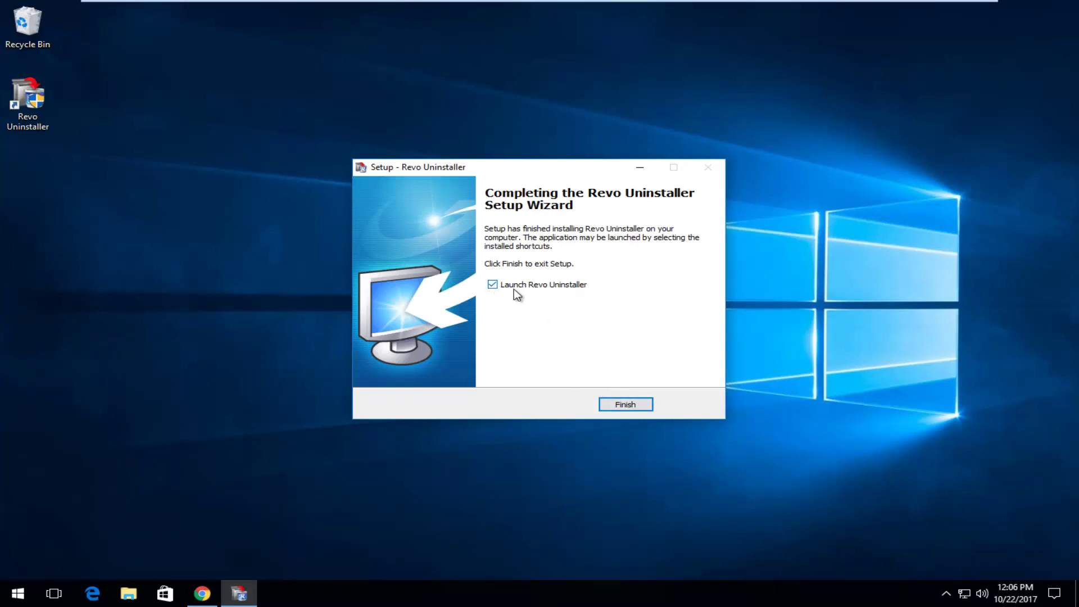
{"action": "left_click", "coordinate": [621, 406]}
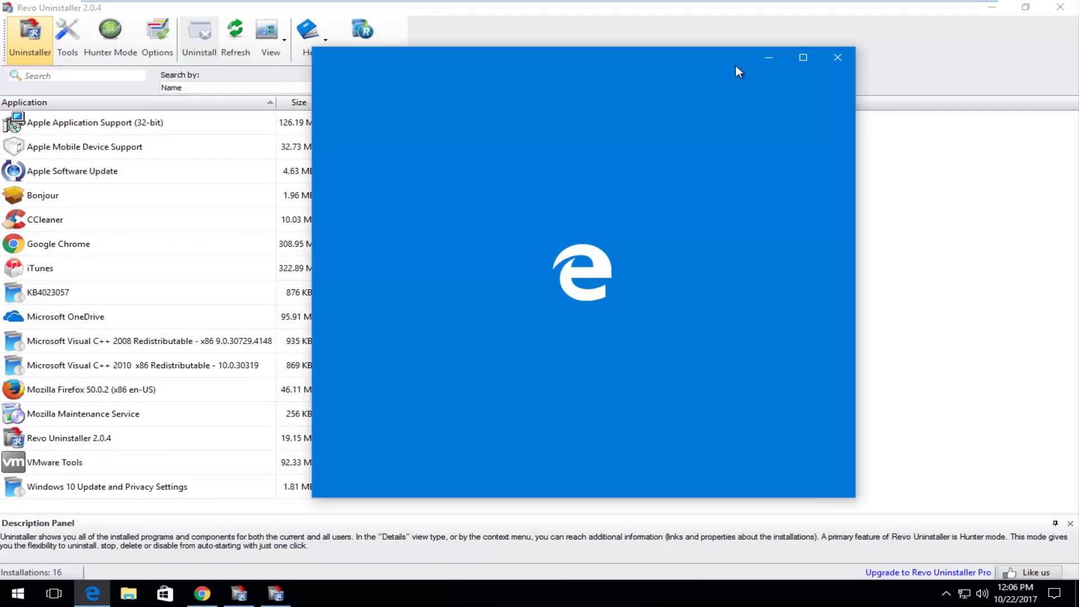
Step: Close the stray Edge window and select Bonjour 3.0.0.10 in the program list
{"action": "left_click", "coordinate": [830, 56]}
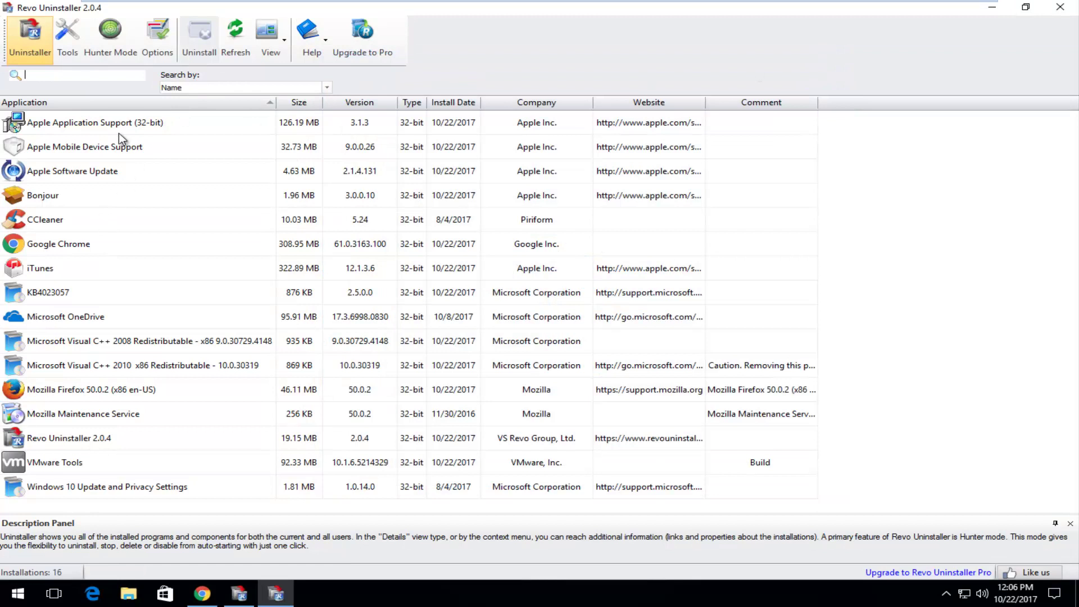
{"action": "left_click", "coordinate": [69, 192]}
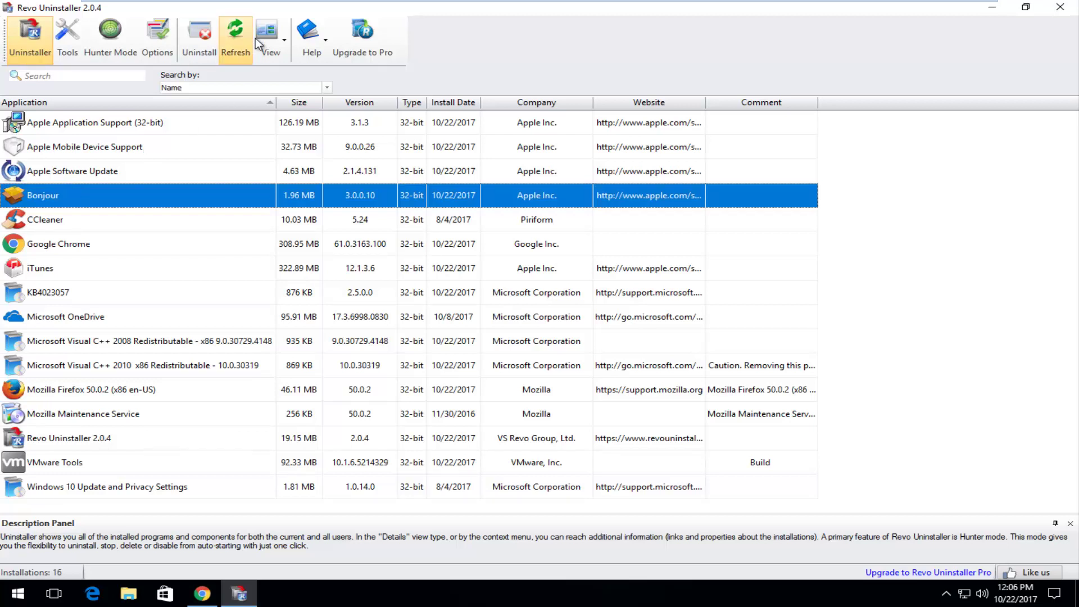
Step: Uninstall Bonjour, confirming the removal and ignoring the prompt to close running applications
{"action": "left_click", "coordinate": [207, 40]}
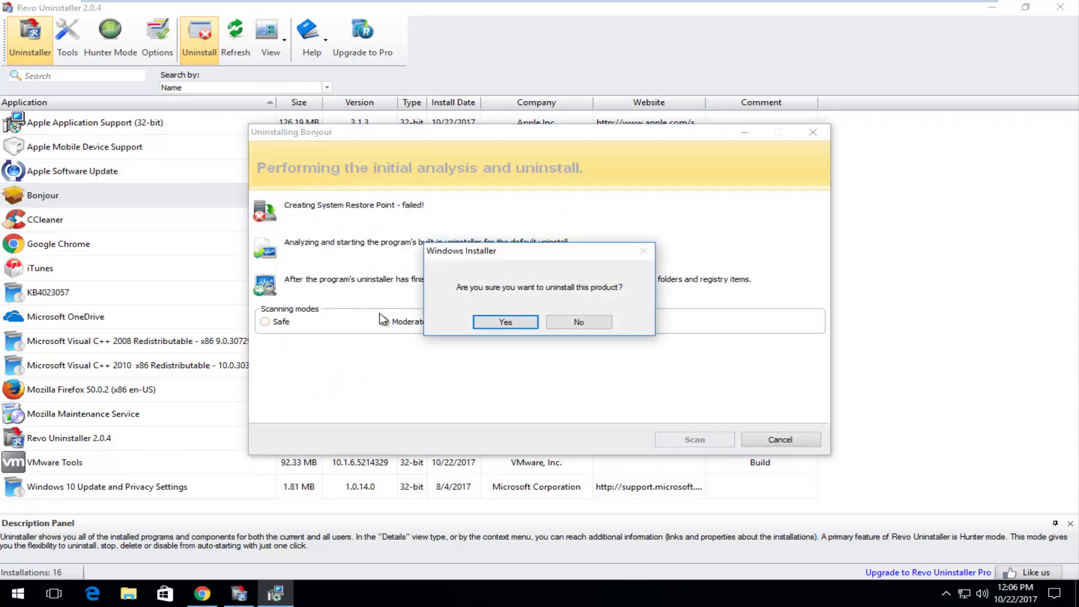
{"action": "left_click", "coordinate": [499, 328]}
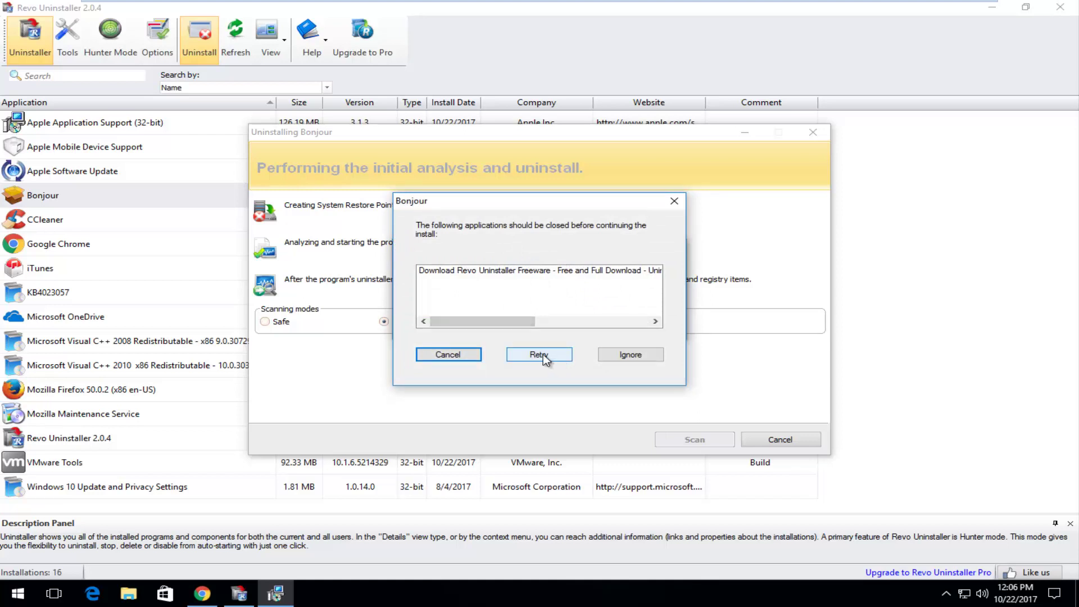
{"action": "left_click", "coordinate": [630, 355]}
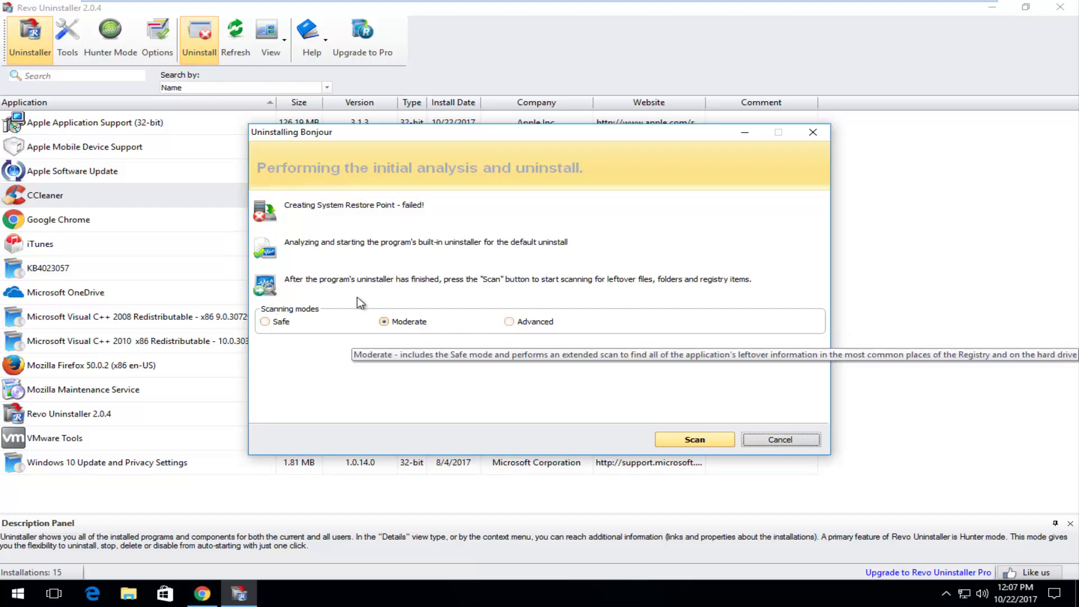
Step: Run a Moderate leftover scan for Bonjour and acknowledge that no leftovers were found
{"action": "left_click", "coordinate": [687, 445]}
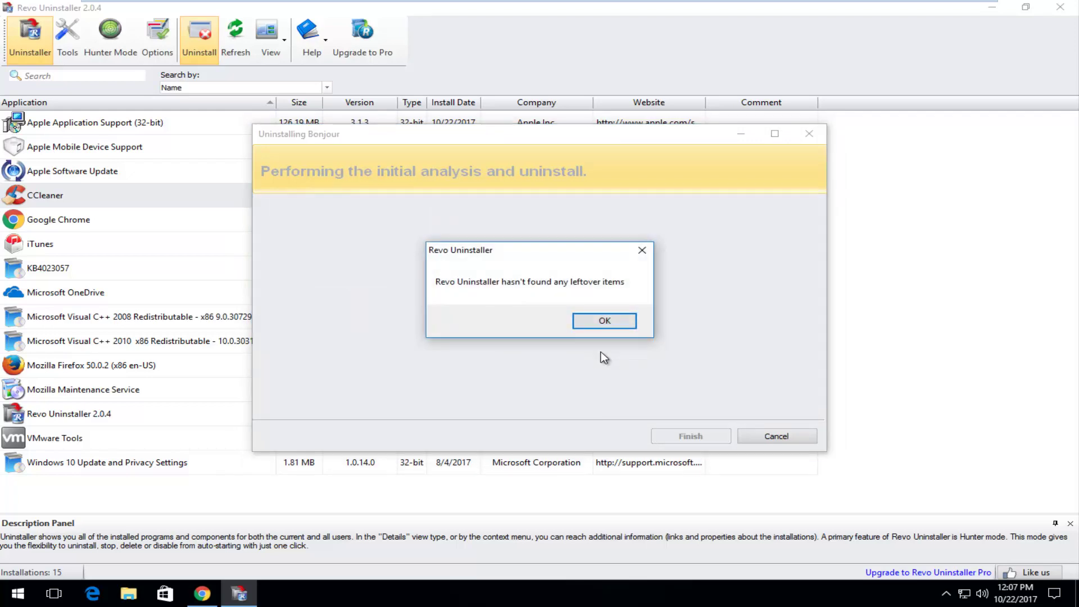
{"action": "left_click", "coordinate": [610, 322]}
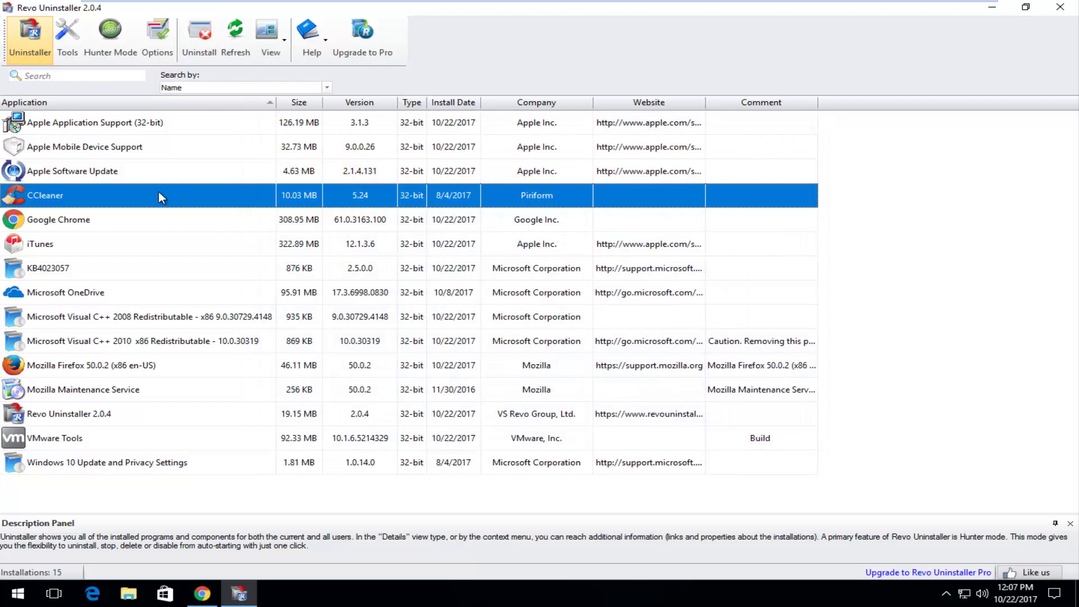
Step: Start Hunter Mode and drag its target onto desktop icons, including the Revo Uninstaller shortcut
{"action": "left_click", "coordinate": [108, 39]}
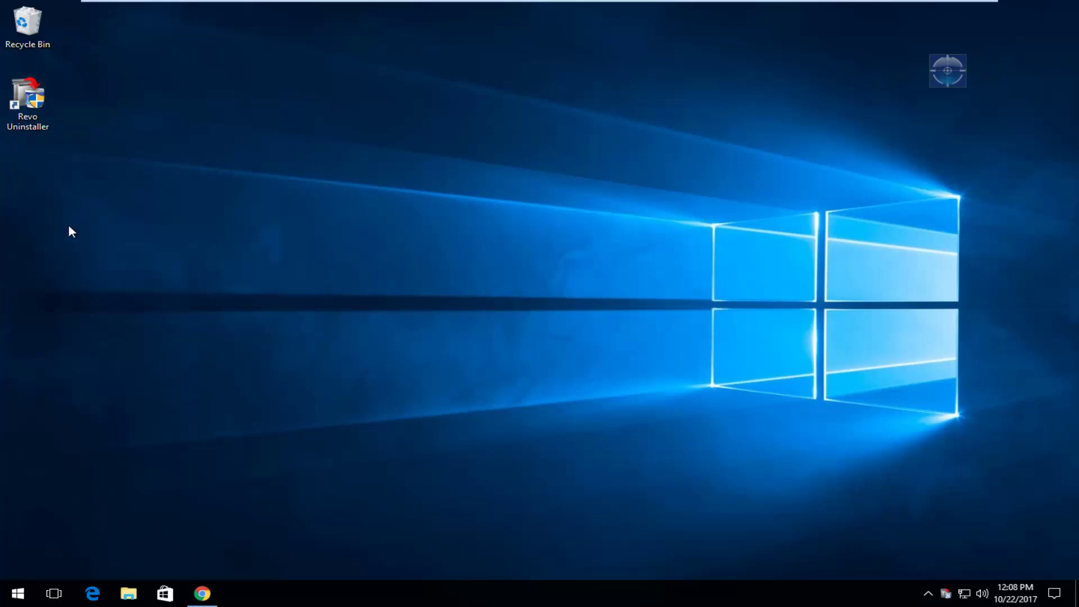
{"action": "left_click_drag", "start_coordinate": [947, 71], "coordinate": [37, 5]}
{"action": "left_click_drag", "start_coordinate": [14, 28], "coordinate": [947, 68]}
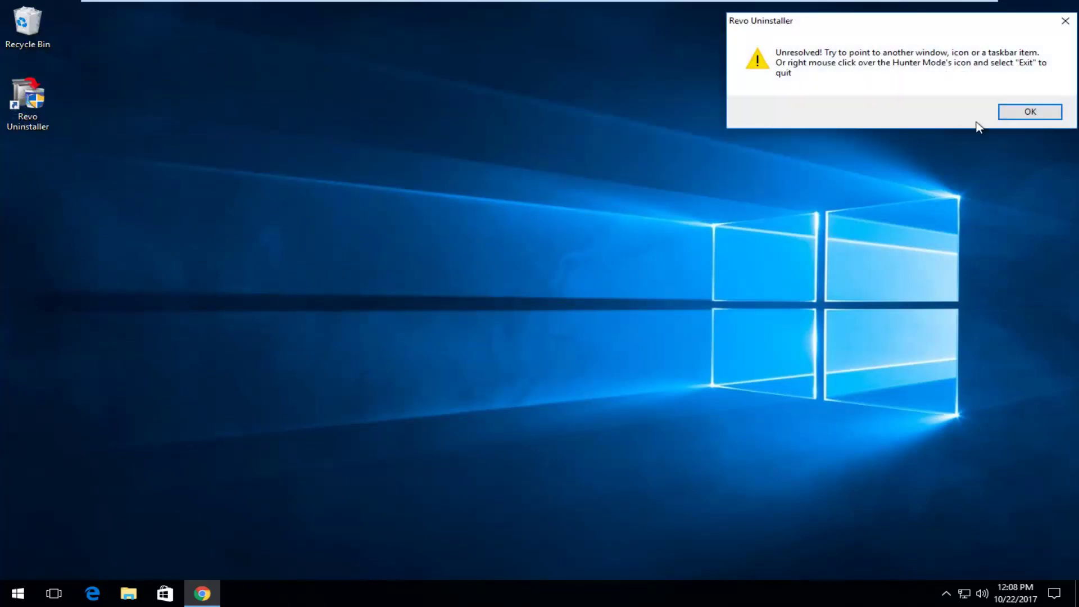
Step: Dismiss the Unresolved! message, exit Hunter Mode from its context menu, and clear the desktop selection
{"action": "left_click", "coordinate": [1033, 110]}
{"action": "right_click", "coordinate": [952, 76]}
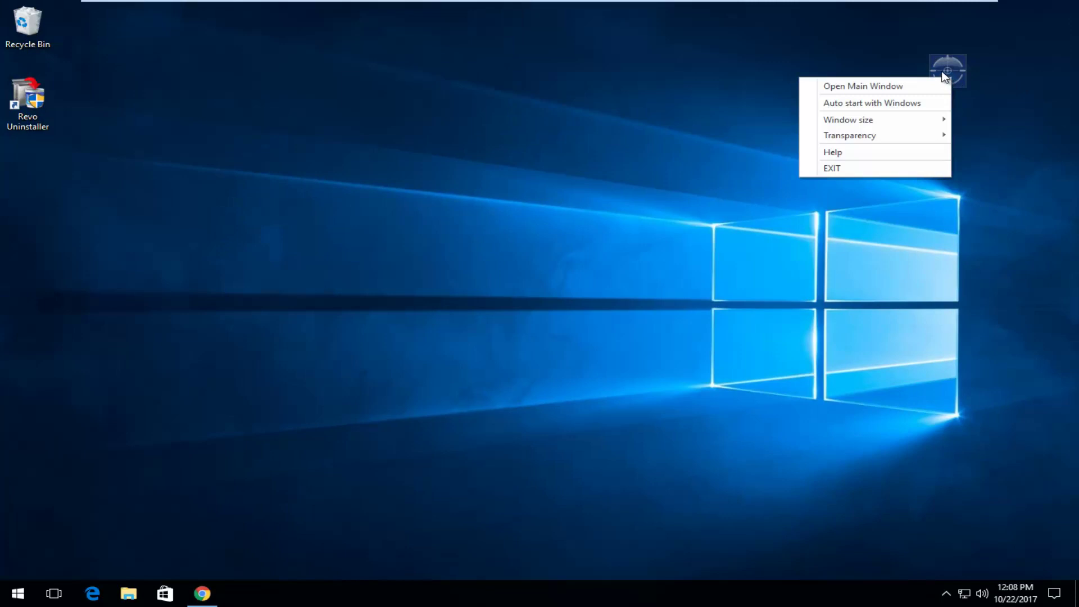
{"action": "left_click", "coordinate": [835, 167]}
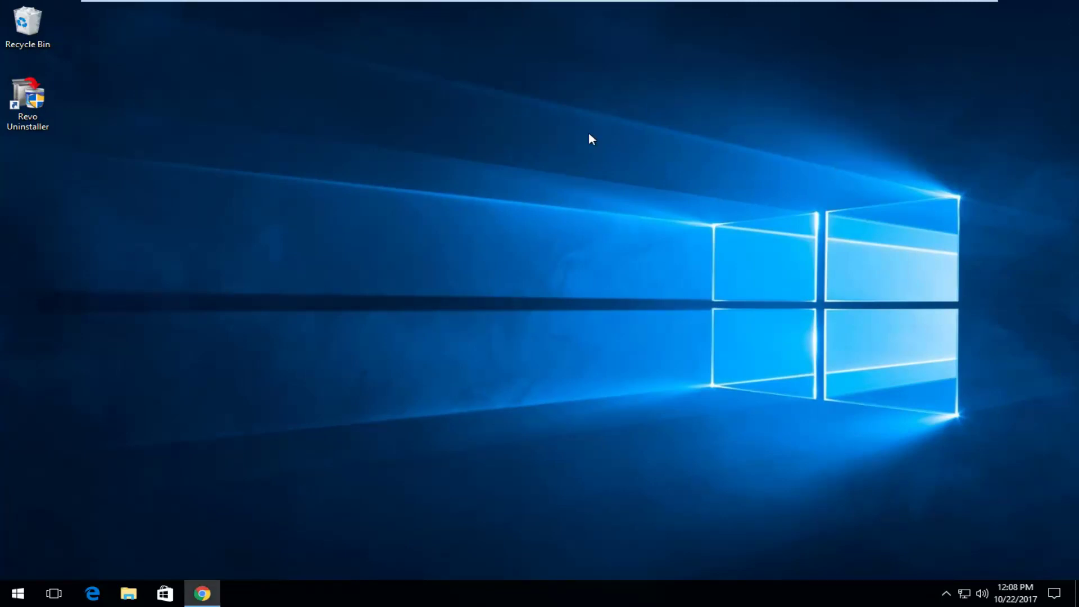
{"action": "left_click", "coordinate": [158, 219]}
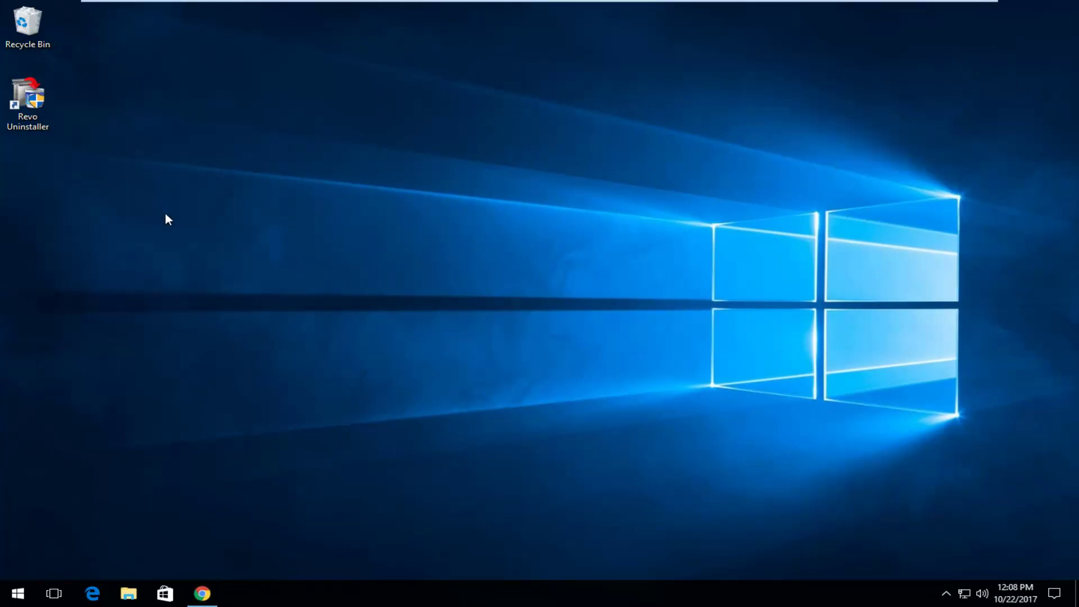